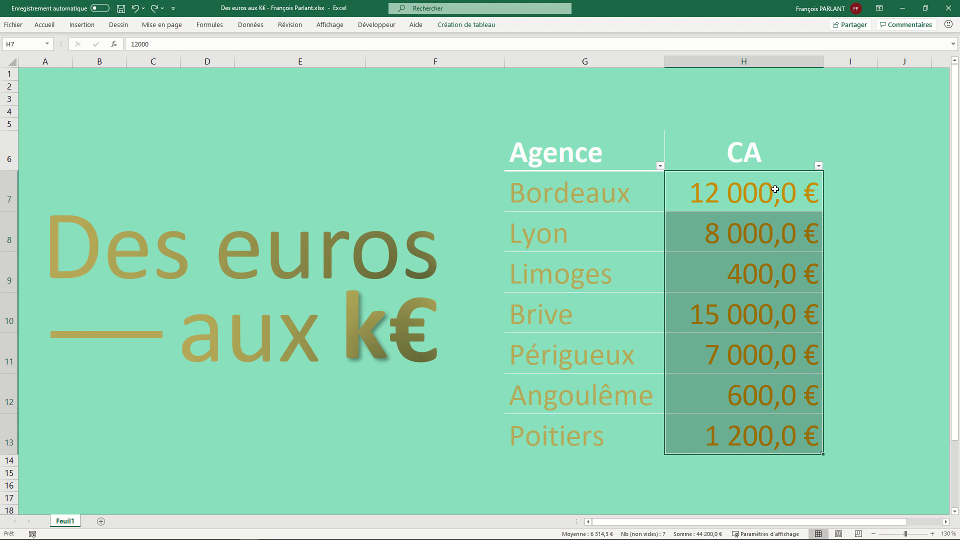
Apply the custom number format # ##0,0 k€ to the values in the CA column
{"action": "right_click", "coordinate": [676, 181]}
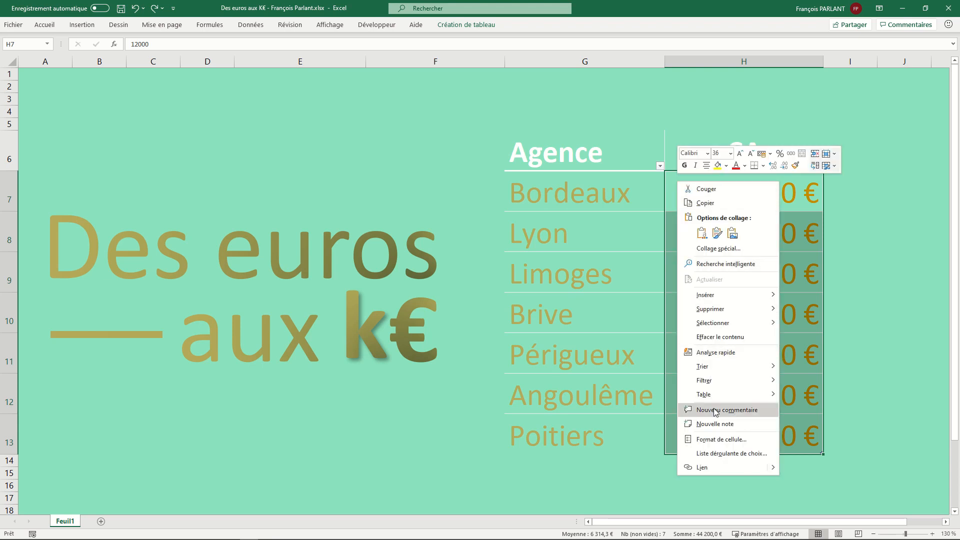
{"action": "left_click", "coordinate": [722, 438]}
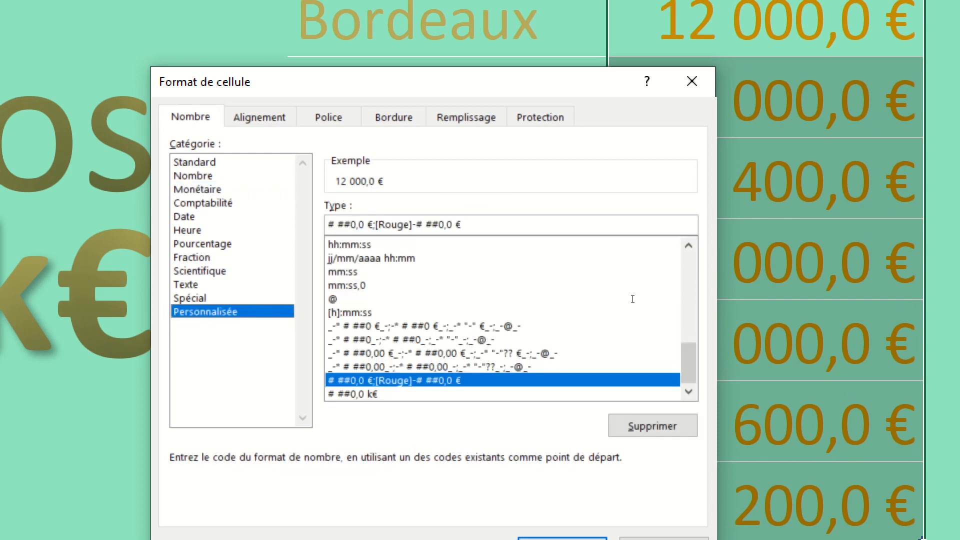
{"action": "key", "text": "BackSpace"}
{"action": "key", "text": "BackSpace"}
{"action": "key", "text": "BackSpace"}
{"action": "key", "text": "BackSpace"}
{"action": "key", "text": "BackSpace"}
{"action": "key", "text": "BackSpace"}
{"action": "key", "text": "BackSpace"}
{"action": "key", "text": "BackSpace"}
{"action": "key", "text": "BackSpace"}
{"action": "key", "text": "BackSpace"}
{"action": "key", "text": "BackSpace"}
{"action": "key", "text": "BackSpace"}
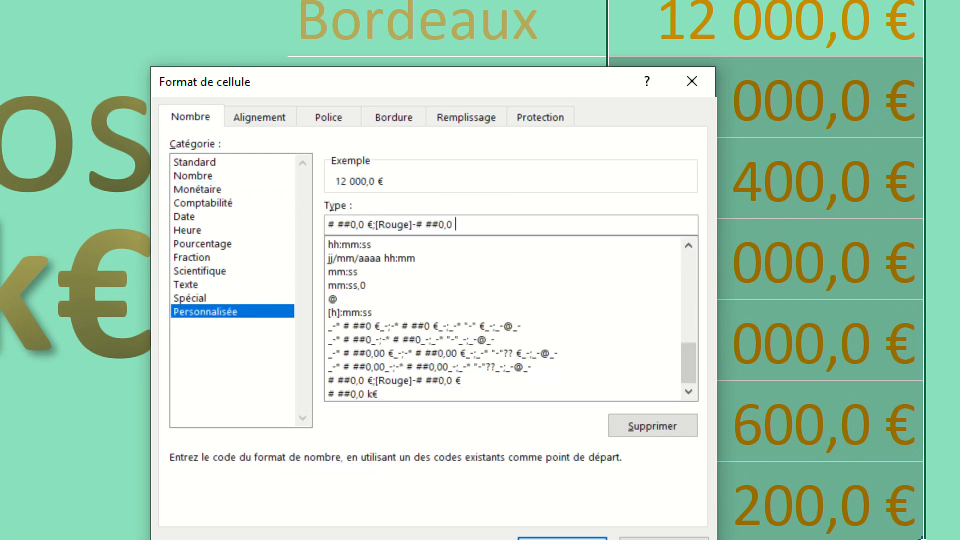
{"action": "key", "text": "BackSpace"}
{"action": "key", "text": "BackSpace"}
{"action": "key", "text": "BackSpace"}
{"action": "key", "text": "BackSpace"}
{"action": "key", "text": "BackSpace"}
{"action": "key", "text": "BackSpace"}
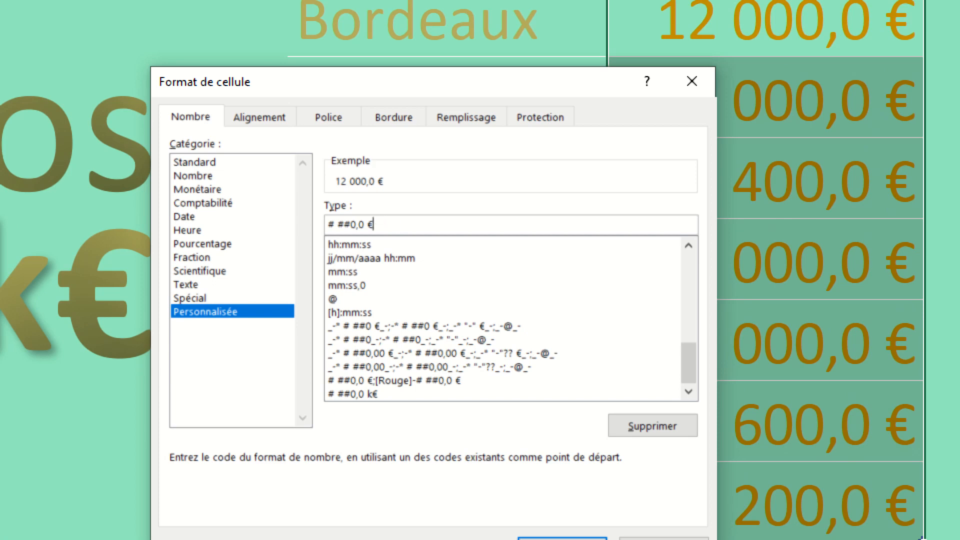
{"action": "key", "text": "Left"}
{"action": "type", "text": "k"}
{"action": "key", "text": "Return"}
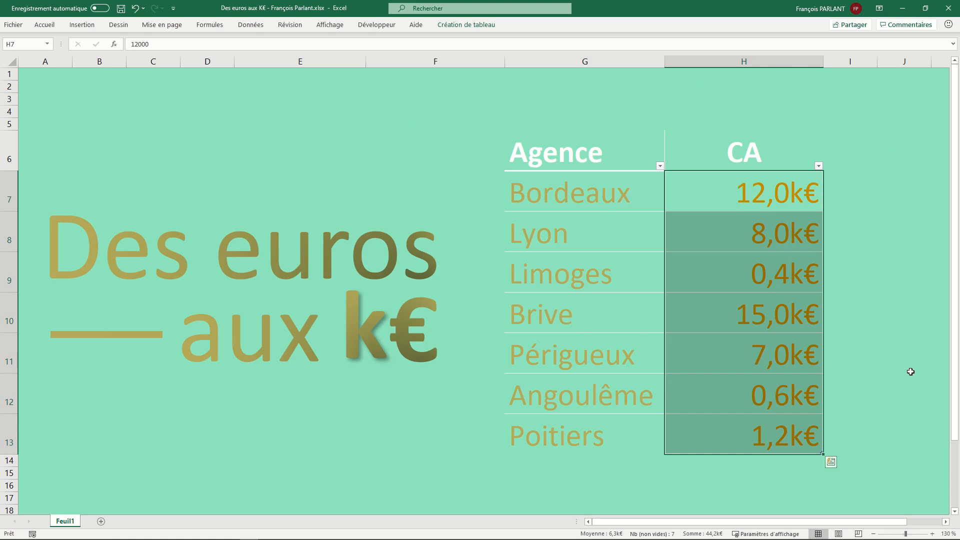
Add a table row below Poitiers for the agency Agen with a CA of 9
{"action": "left_click", "coordinate": [749, 432]}
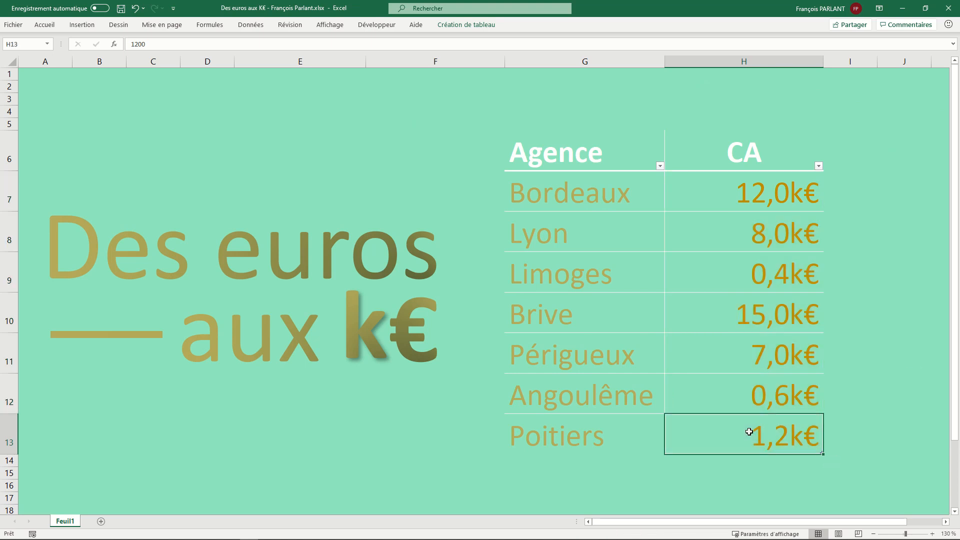
{"action": "key", "text": "Tab"}
{"action": "type", "text": "Agen"}
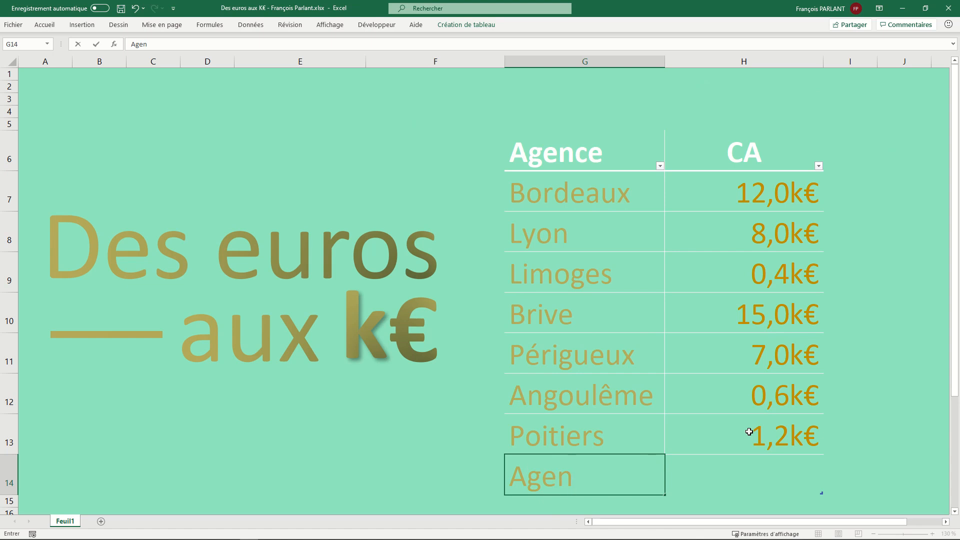
{"action": "key", "text": "Tab"}
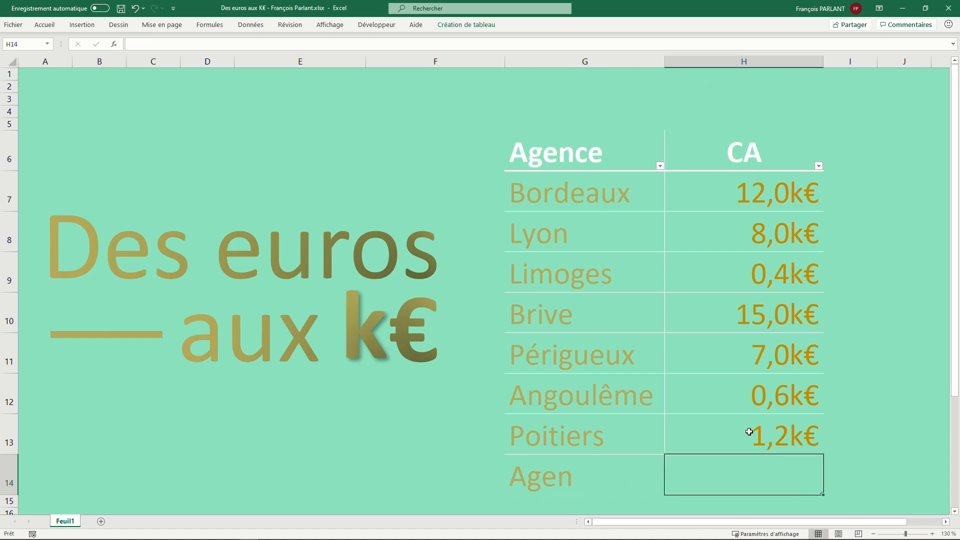
{"action": "type", "text": "9"}
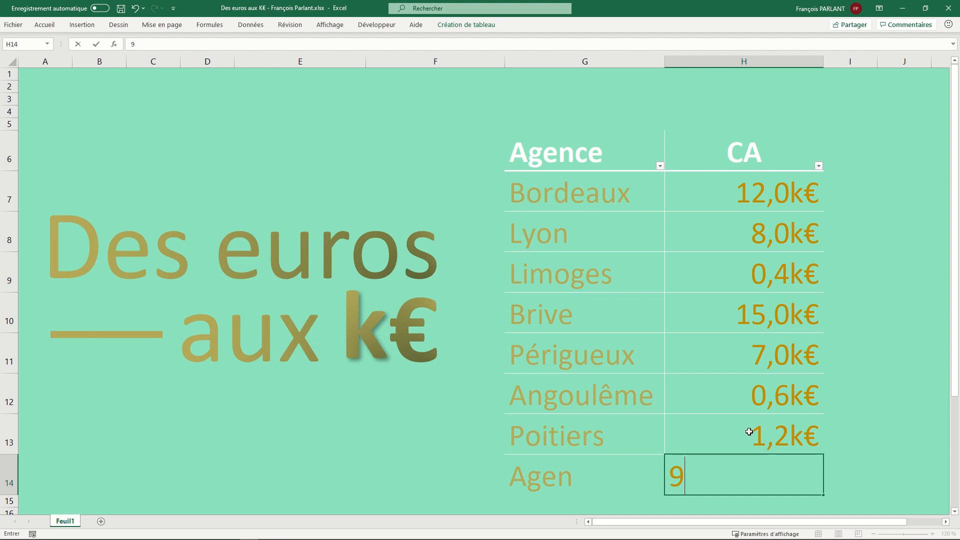
{"action": "key", "text": "Return"}
Set Agen's CA value in cell H14 to 9000
{"action": "key", "text": "Up"}
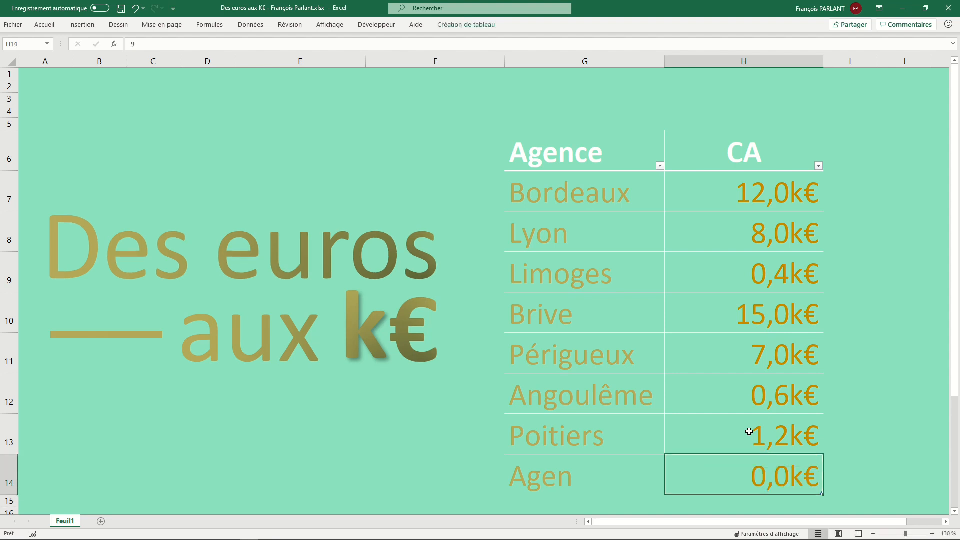
{"action": "type", "text": "9000"}
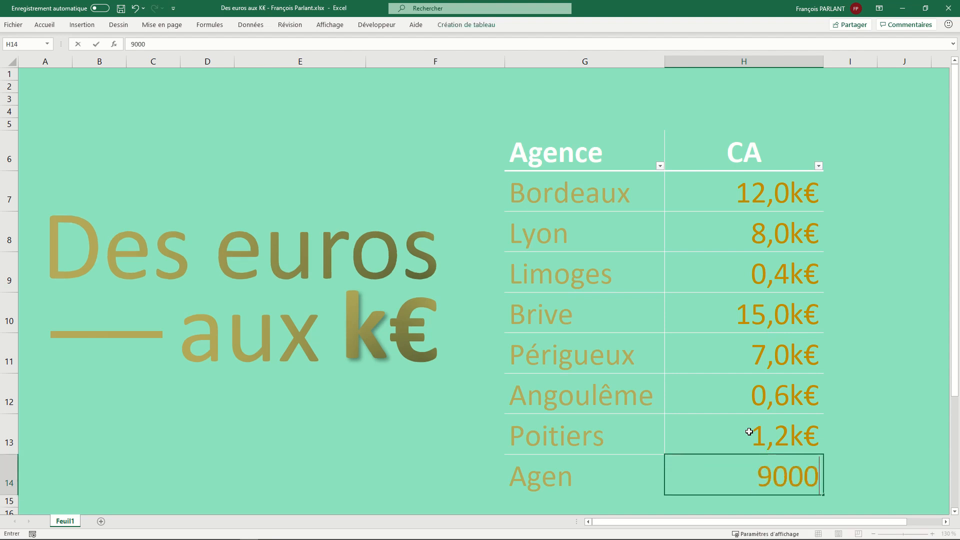
{"action": "key", "text": "Return"}
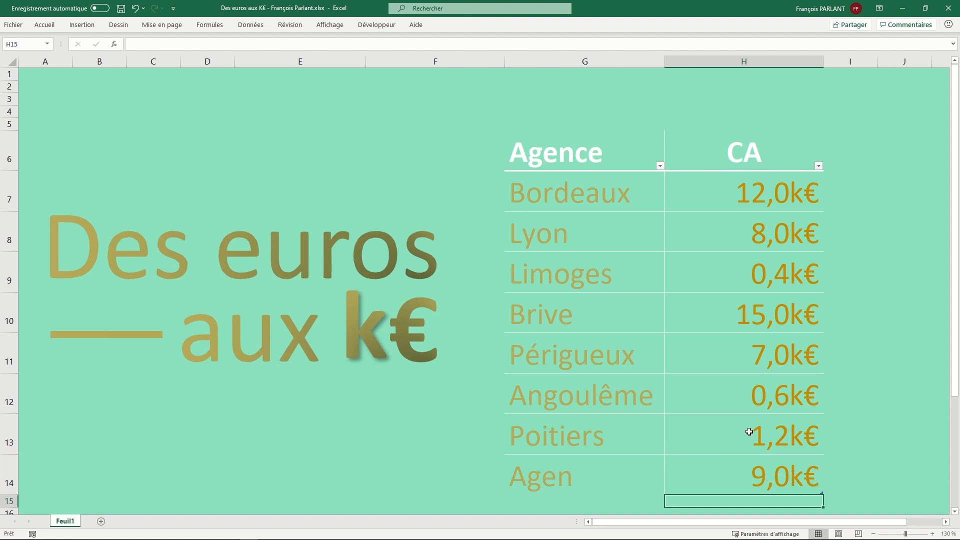
Insert a column chart from the Agence and CA table
{"action": "left_click", "coordinate": [574, 161]}
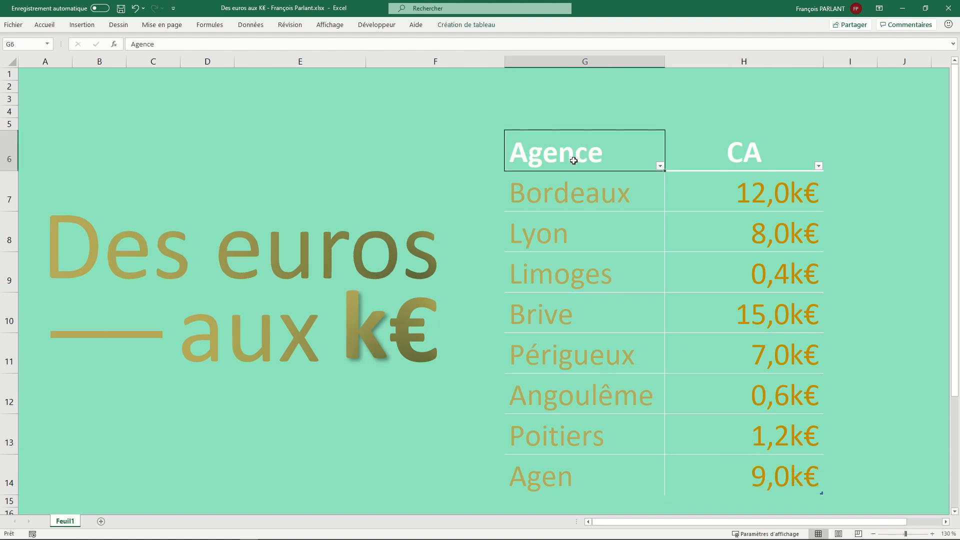
{"action": "left_click", "coordinate": [91, 30]}
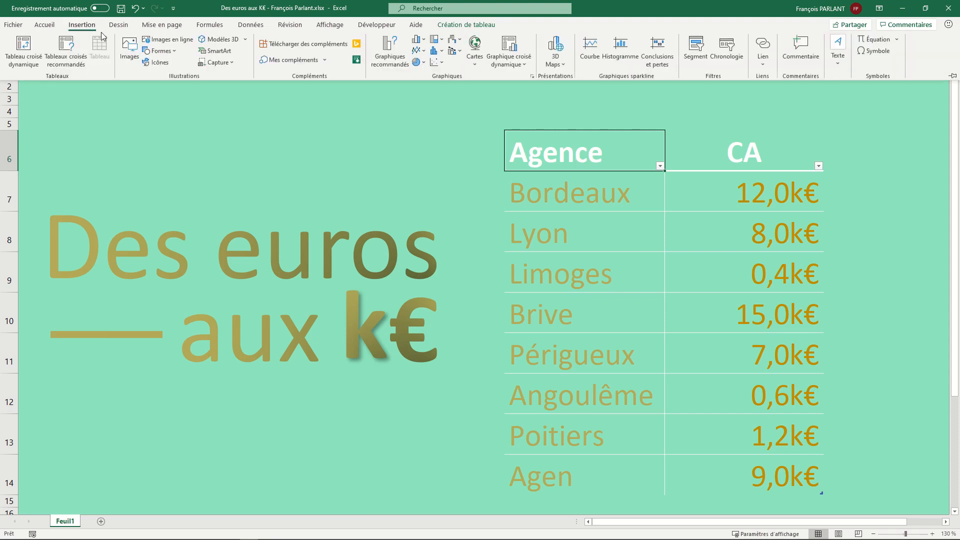
{"action": "left_click", "coordinate": [419, 44]}
{"action": "left_click", "coordinate": [422, 118]}
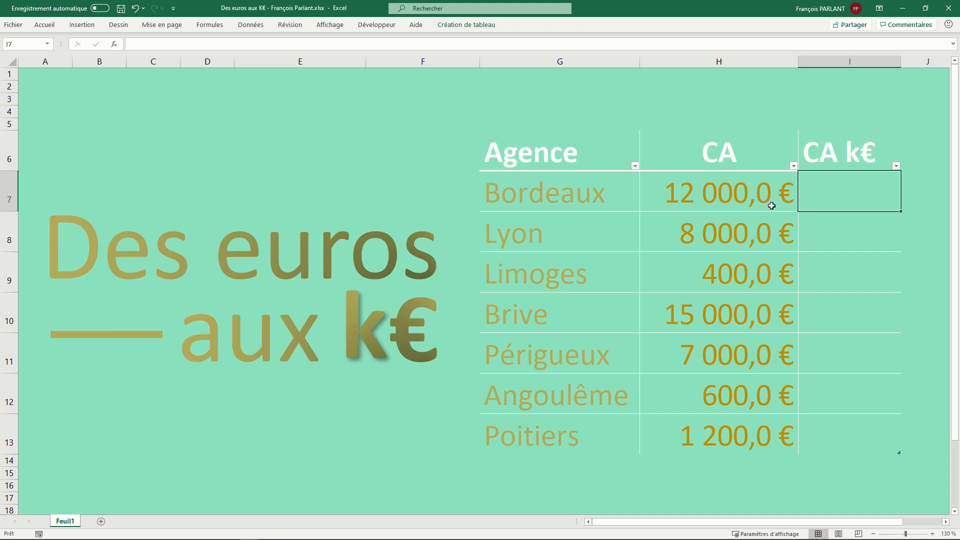
{"action": "type", "text": "="}
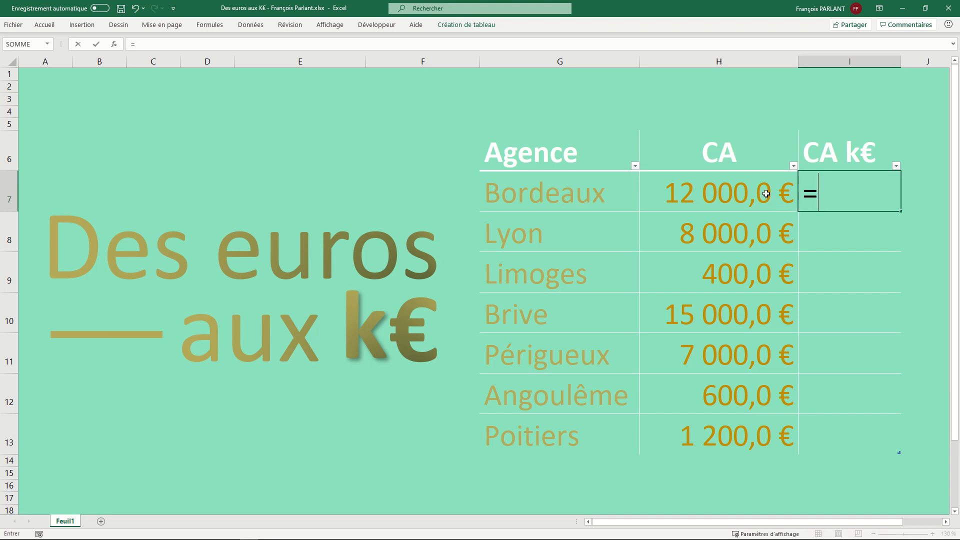
{"action": "left_click", "coordinate": [766, 194]}
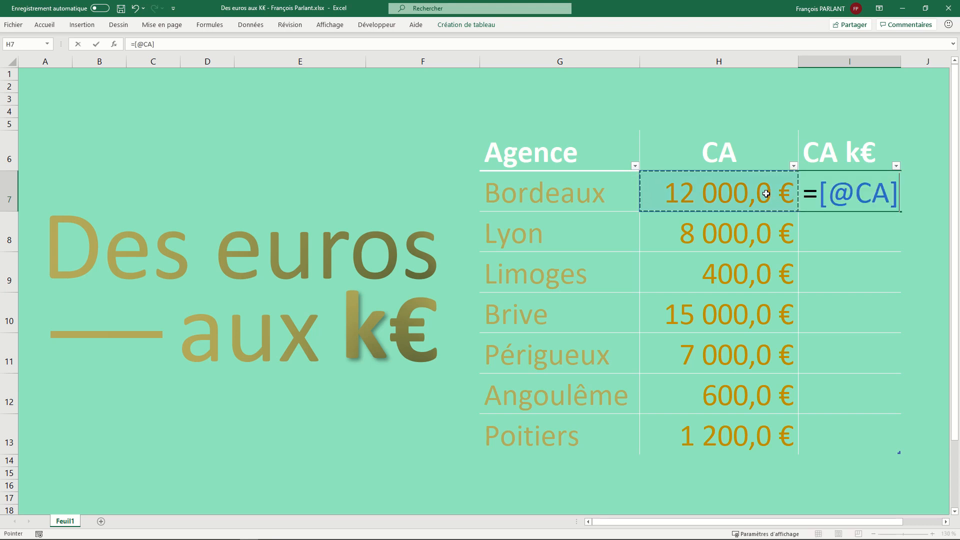
{"action": "type", "text": "/"}
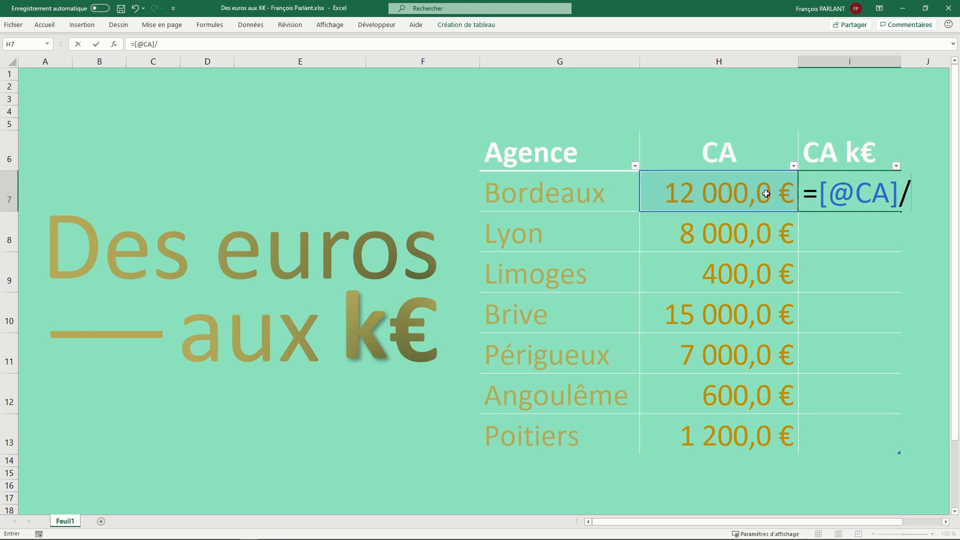
{"action": "type", "text": "1000"}
{"action": "key", "text": "Return"}
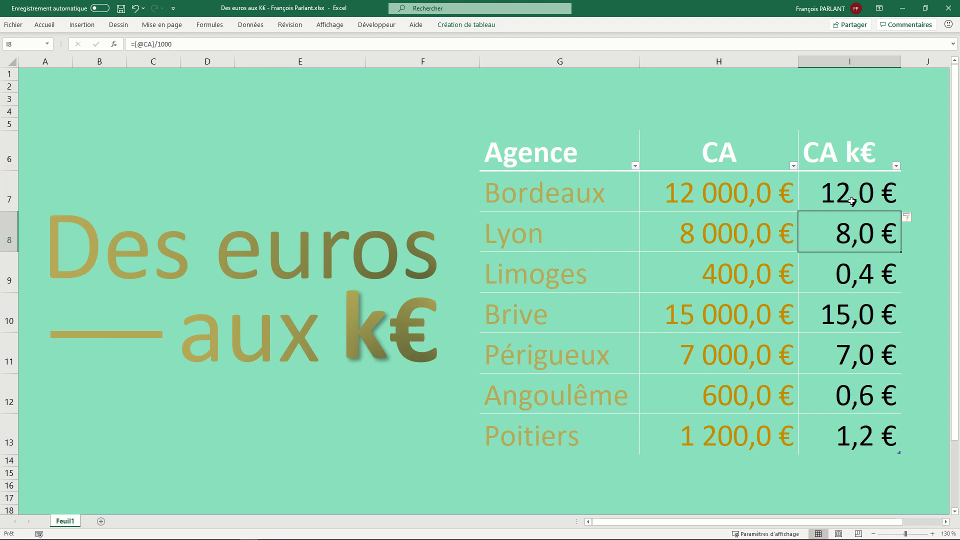
Apply the custom number format # ##0,0" k€" to the values in the CA k€ column
{"action": "left_click", "coordinate": [840, 135]}
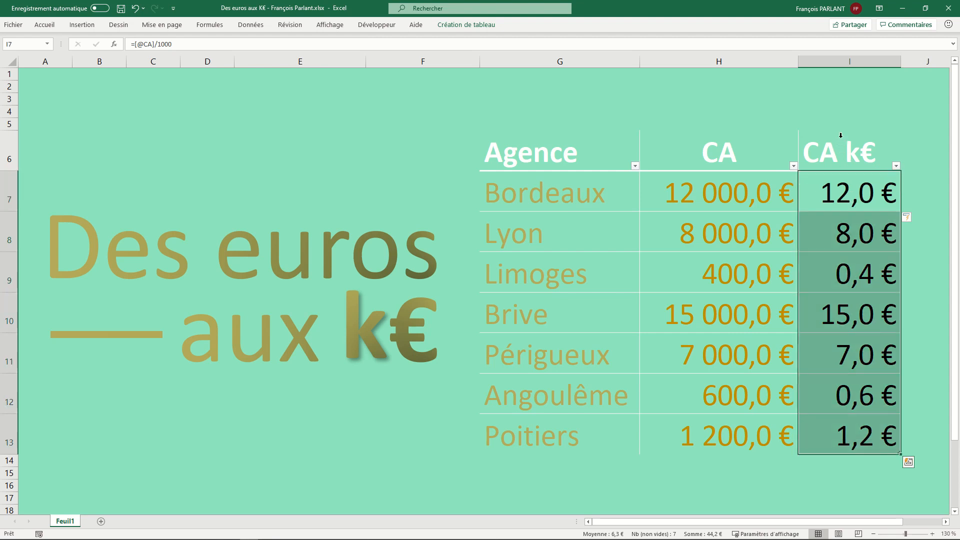
{"action": "right_click", "coordinate": [843, 206]}
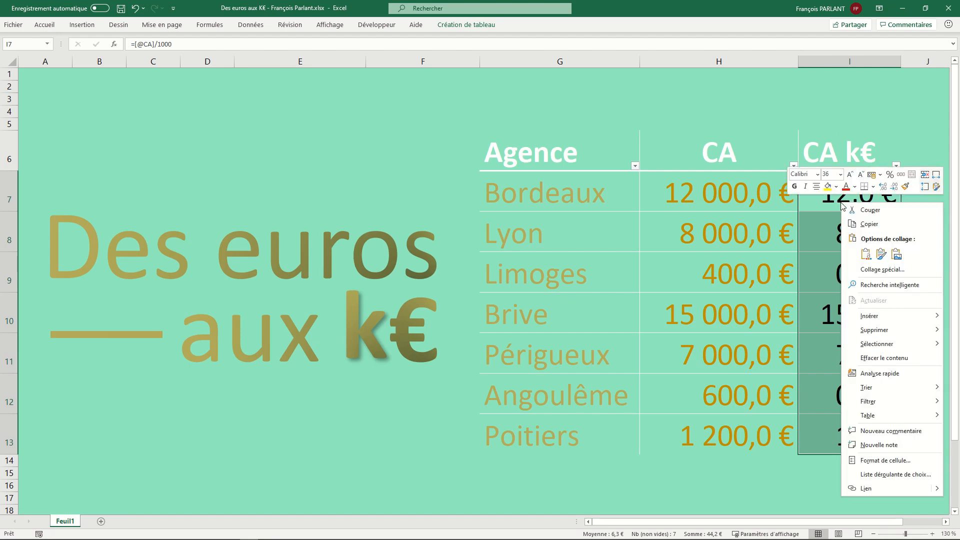
{"action": "left_click", "coordinate": [889, 459]}
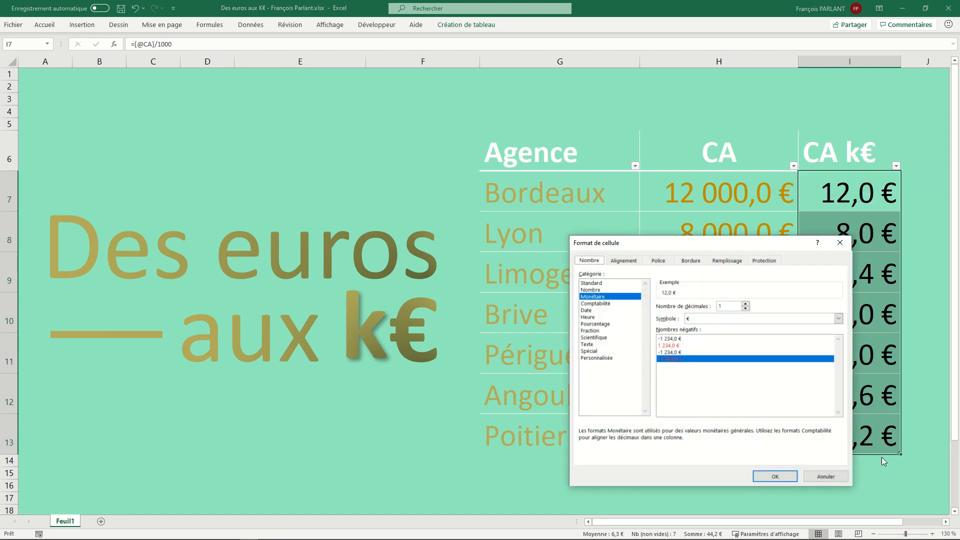
{"action": "left_click_drag", "start_coordinate": [725, 244], "coordinate": [501, 138]}
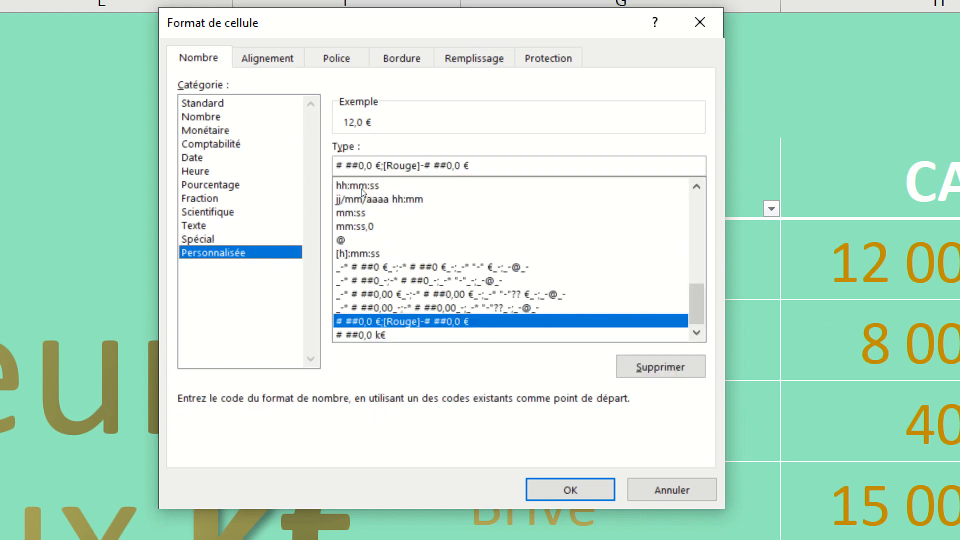
{"action": "left_click", "coordinate": [523, 148]}
{"action": "key", "text": "BackSpace"}
{"action": "key", "text": "BackSpace"}
{"action": "key", "text": "BackSpace"}
{"action": "key", "text": "BackSpace"}
{"action": "key", "text": "BackSpace"}
{"action": "key", "text": "BackSpace"}
{"action": "key", "text": "BackSpace"}
{"action": "key", "text": "BackSpace"}
{"action": "key", "text": "BackSpace"}
{"action": "key", "text": "BackSpace"}
{"action": "key", "text": "BackSpace"}
{"action": "key", "text": "BackSpace"}
{"action": "key", "text": "BackSpace"}
{"action": "key", "text": "BackSpace"}
{"action": "key", "text": "BackSpace"}
{"action": "key", "text": "BackSpace"}
{"action": "key", "text": "BackSpace"}
{"action": "key", "text": "BackSpace"}
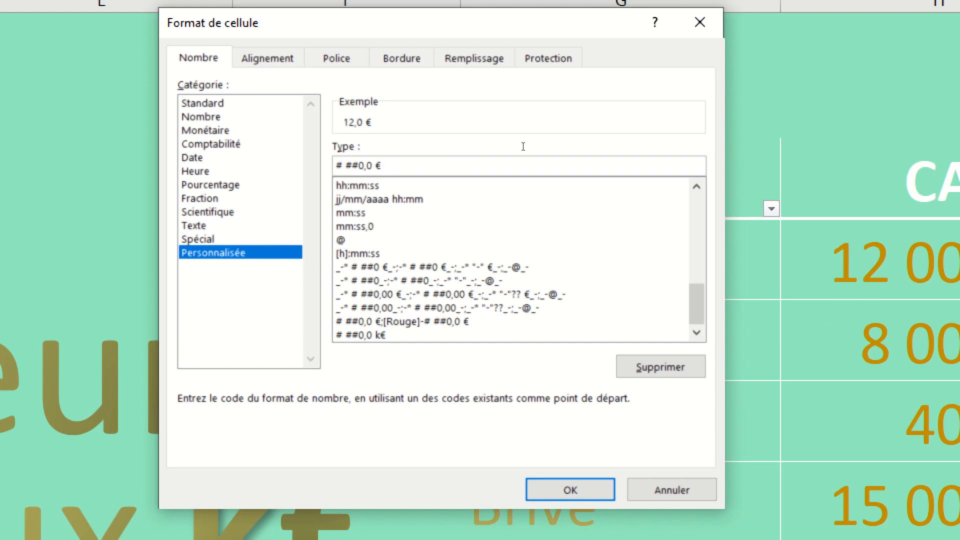
{"action": "key", "text": "BackSpace"}
{"action": "key", "text": "BackSpace"}
{"action": "type", "text": "\" k€\""}
{"action": "key", "text": "Return"}
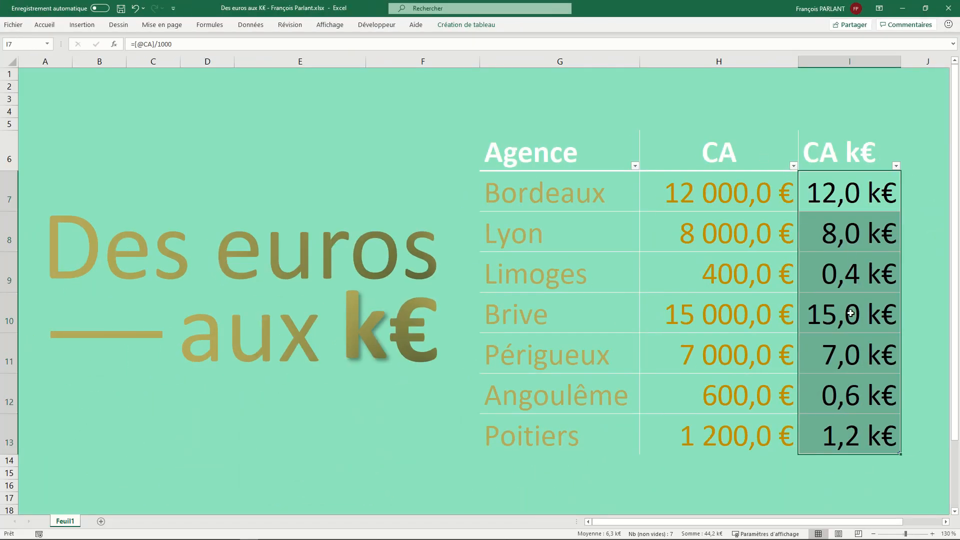
Append a row for Agen at the end of the three-column table with a CA of 9000
{"action": "left_click", "coordinate": [855, 438]}
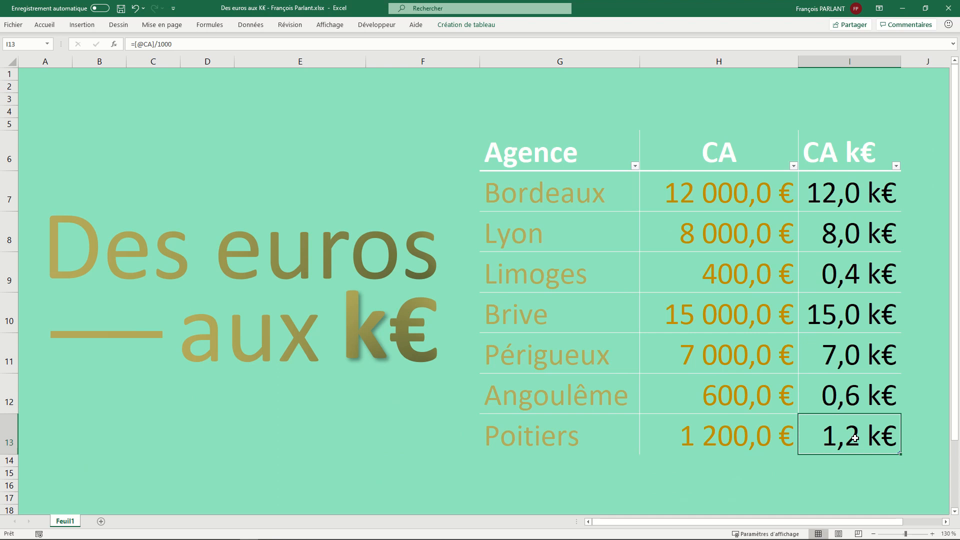
{"action": "key", "text": "Tab"}
{"action": "type", "text": "Agen"}
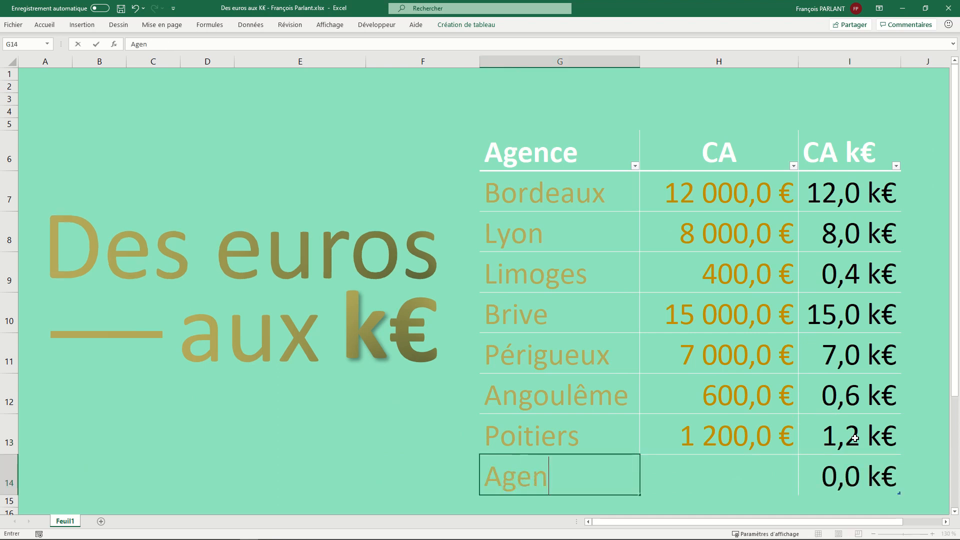
{"action": "key", "text": "Tab"}
{"action": "type", "text": "90"}
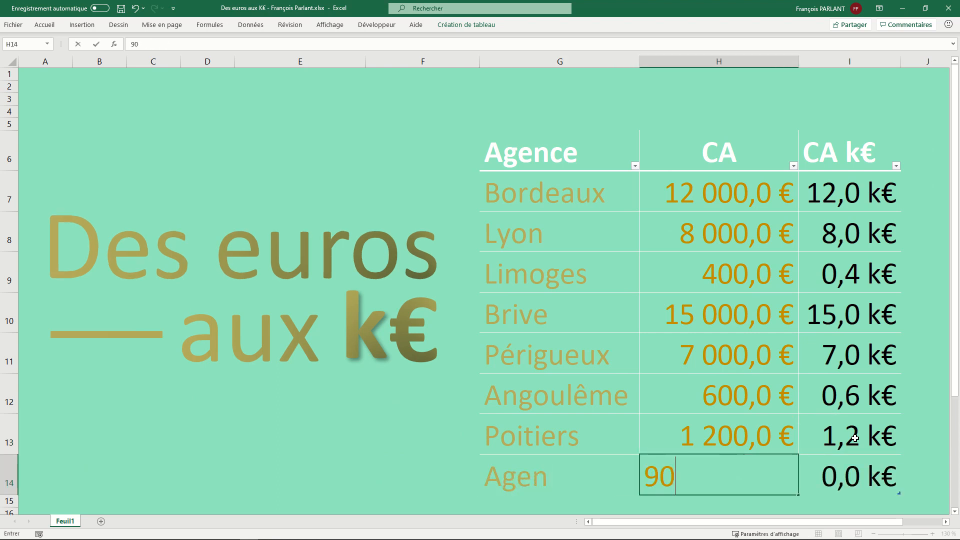
{"action": "type", "text": "00"}
{"action": "key", "text": "Return"}
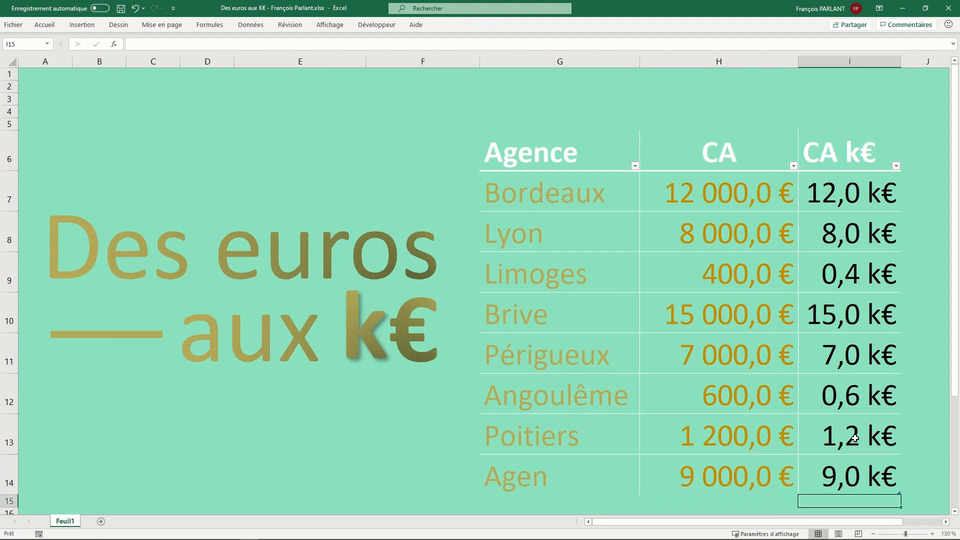
Insert a 2D clustered column chart from only the Agence and CA k€ columns
{"action": "left_click", "coordinate": [732, 481]}
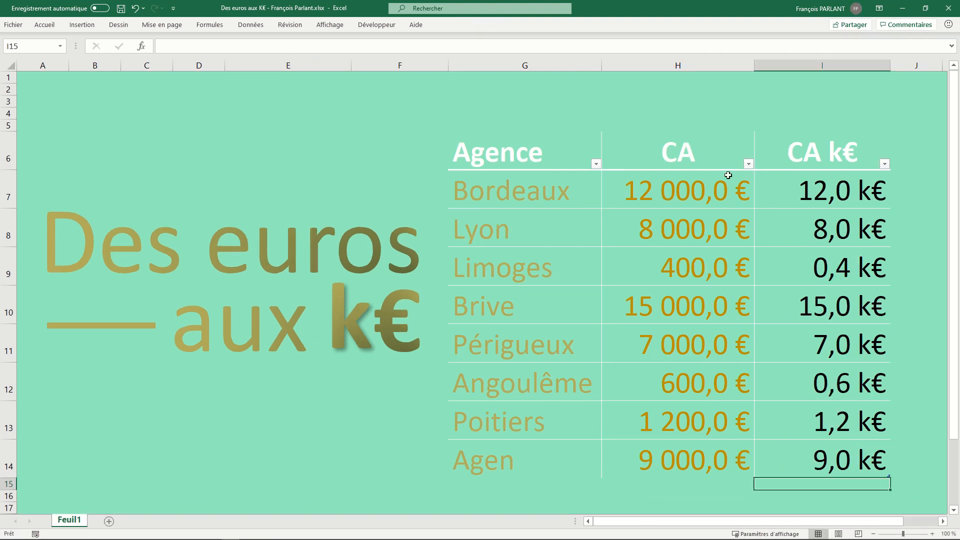
{"action": "left_click", "coordinate": [547, 136]}
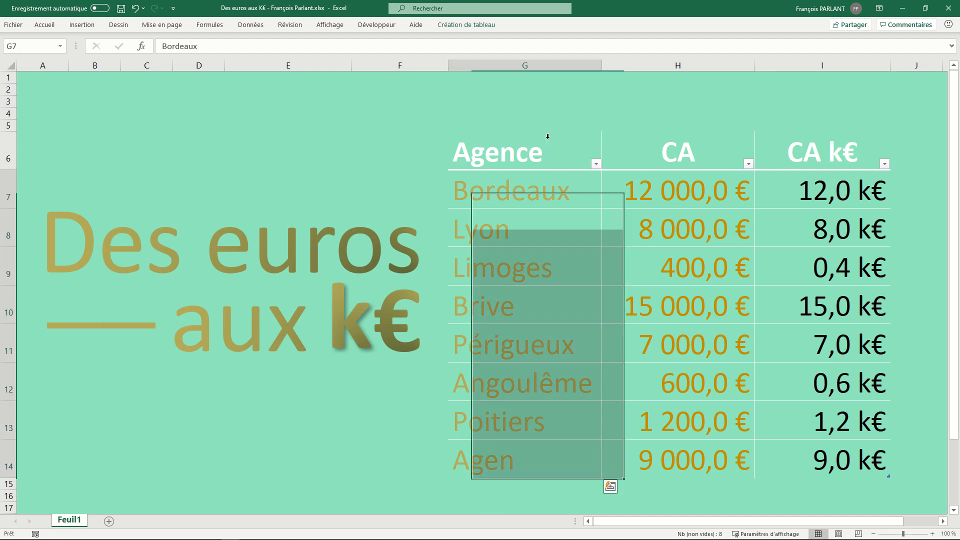
{"action": "left_click", "coordinate": [838, 139], "text": "ctrl"}
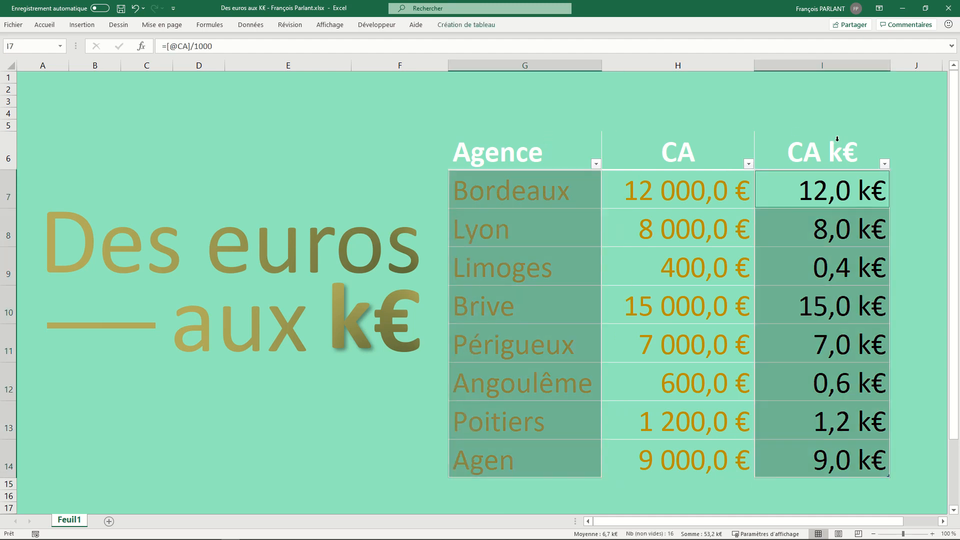
{"action": "left_click", "coordinate": [80, 25]}
{"action": "left_click", "coordinate": [420, 44]}
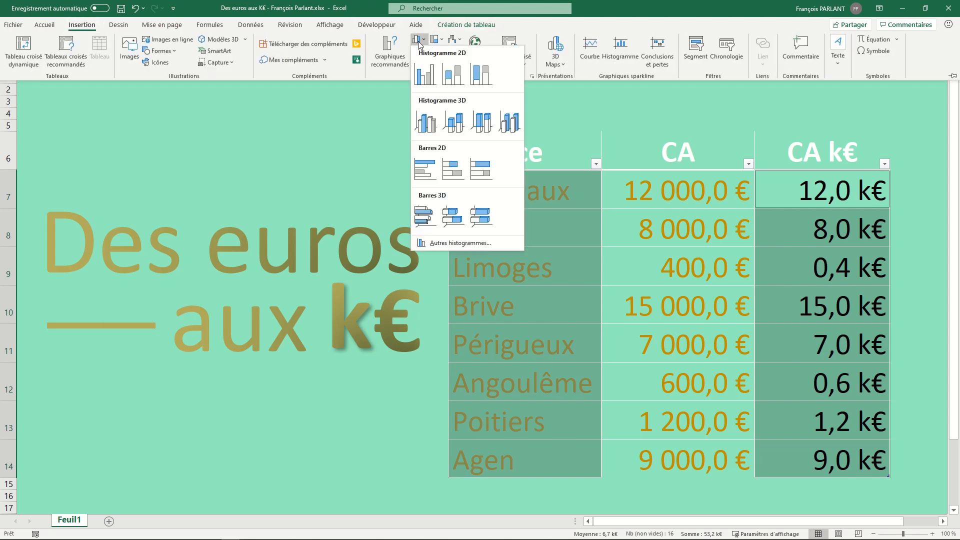
{"action": "left_click", "coordinate": [424, 70]}
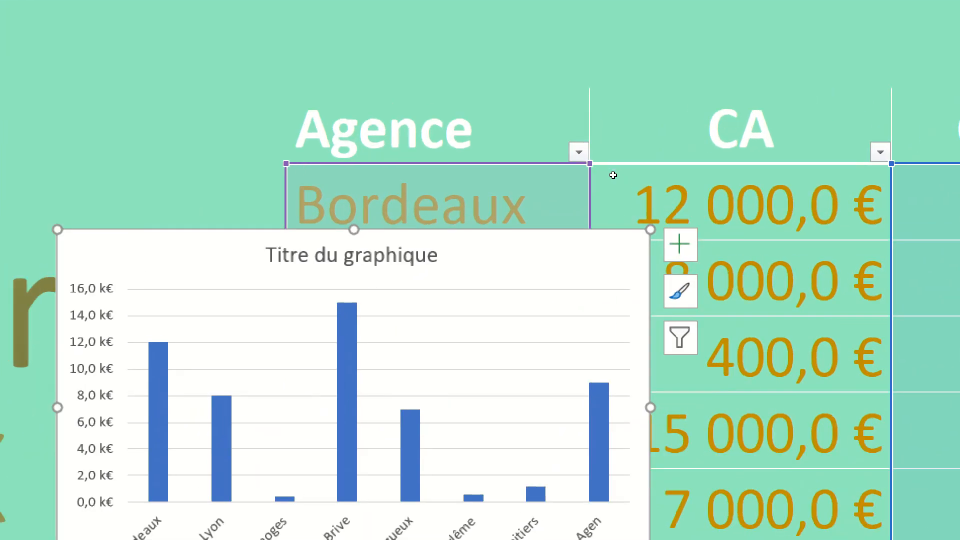
Move the chart up over the head of the table and add data labels to its columns
{"action": "left_click_drag", "start_coordinate": [534, 295], "coordinate": [553, 131]}
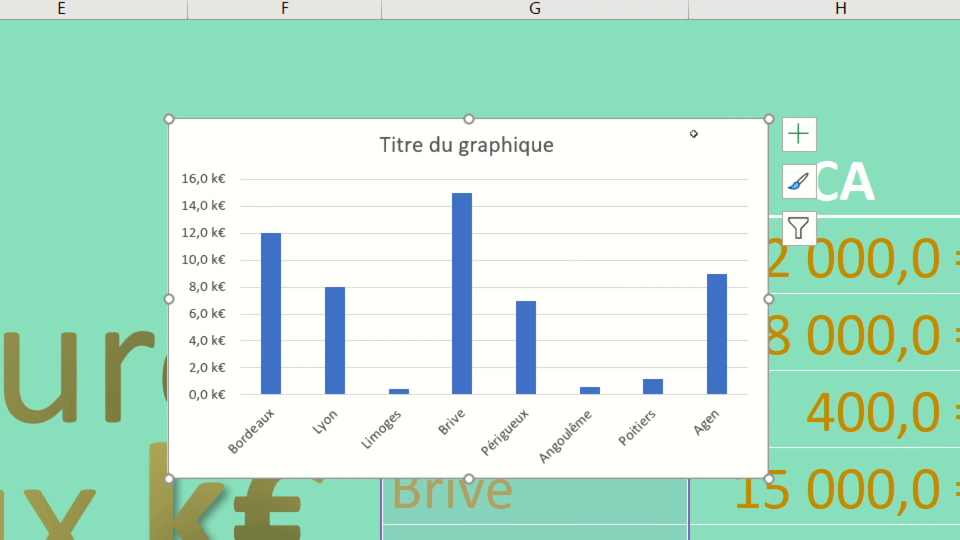
{"action": "left_click", "coordinate": [776, 128]}
{"action": "left_click", "coordinate": [628, 130]}
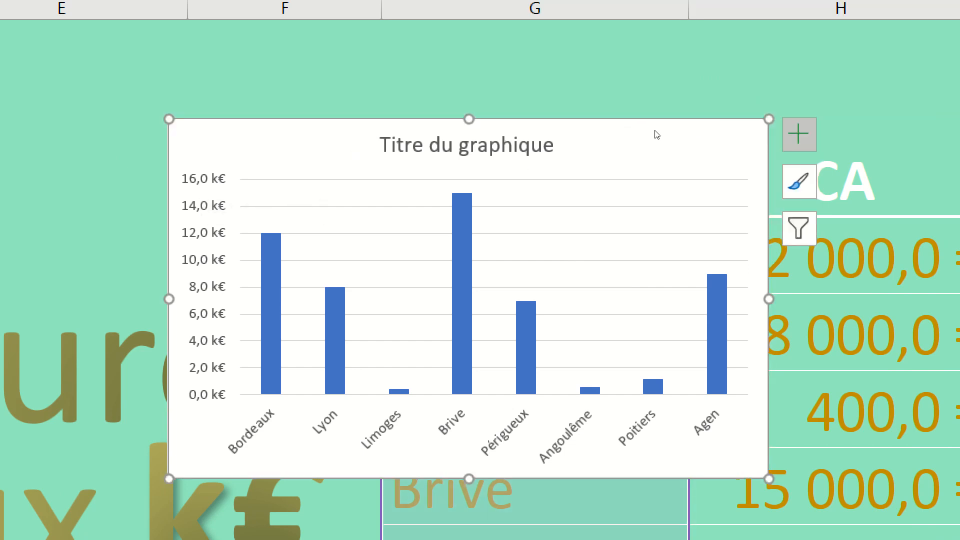
{"action": "left_click", "coordinate": [798, 133]}
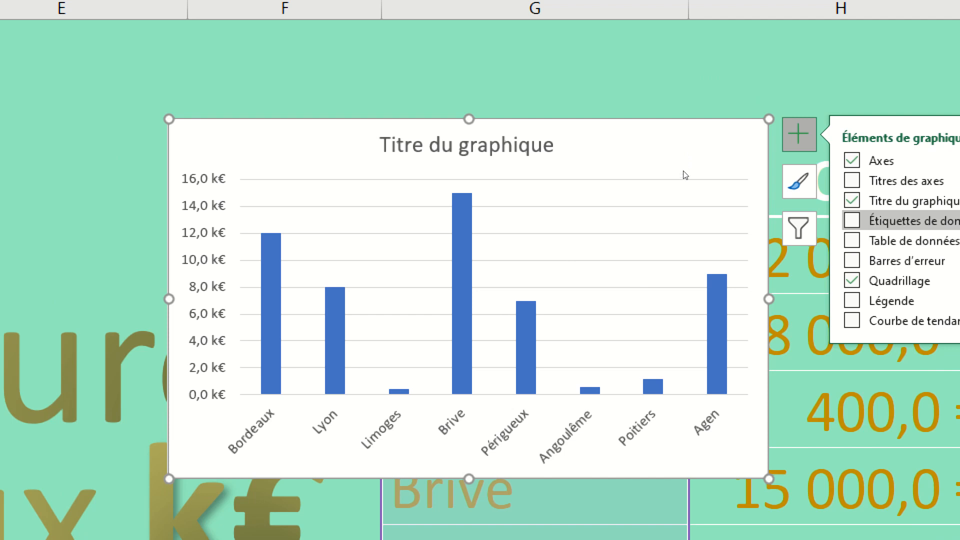
{"action": "left_click", "coordinate": [843, 220]}
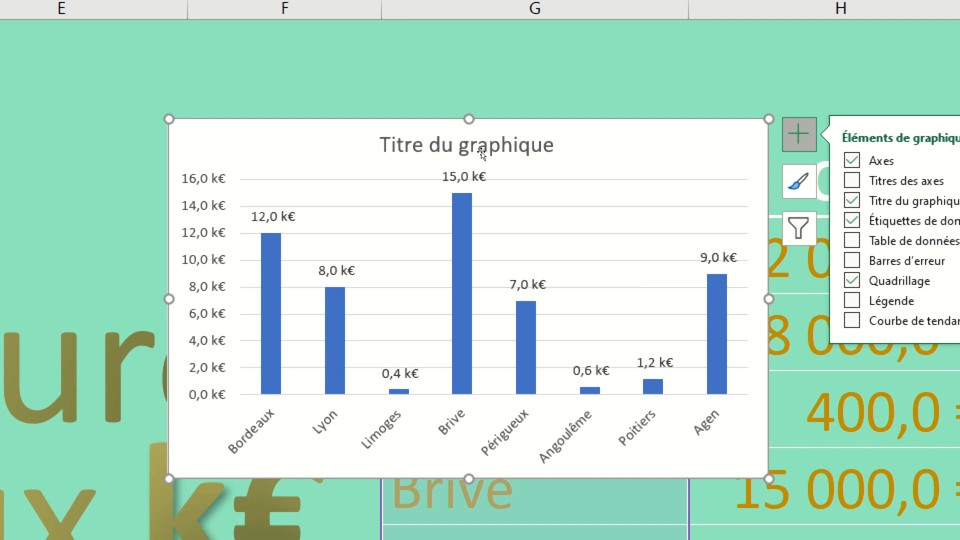